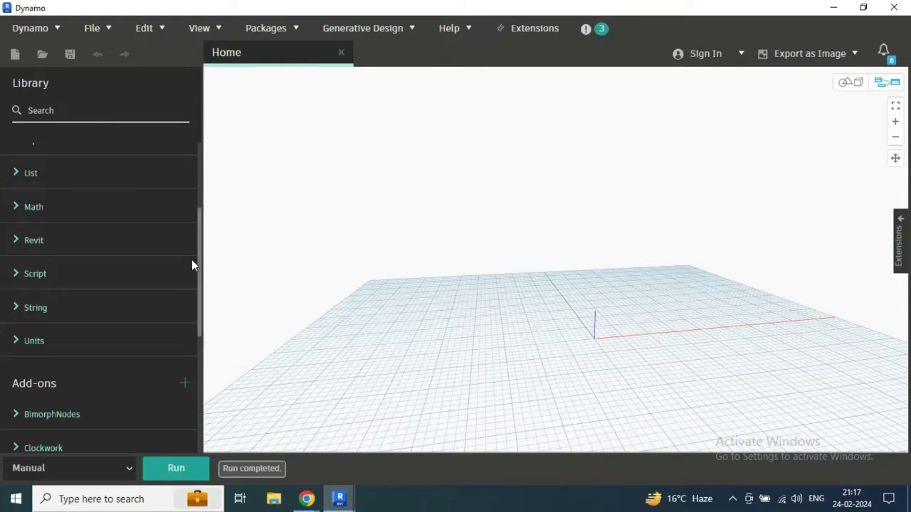
Open Dynamo's online package search from the Packages menu
scroll(128, 191, up, 2)
scroll(128, 191, up, 4)
scroll(128, 191, down, 3)
scroll(130, 206, down, 3)
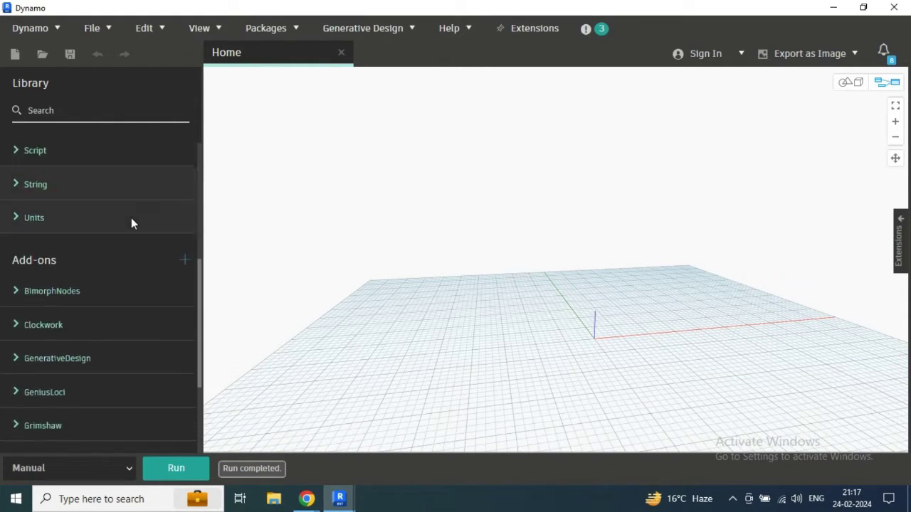
scroll(135, 267, down, 1)
scroll(107, 327, down, 2)
scroll(86, 335, down, 1)
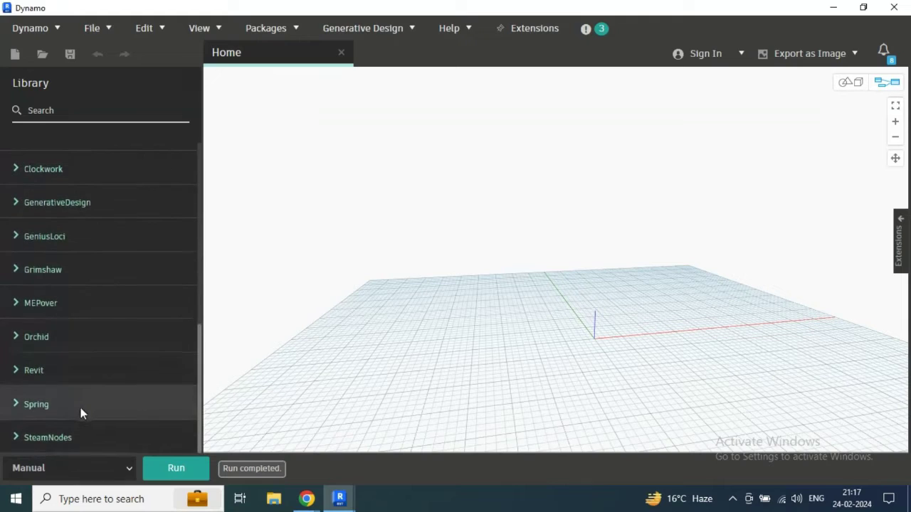
click(298, 31)
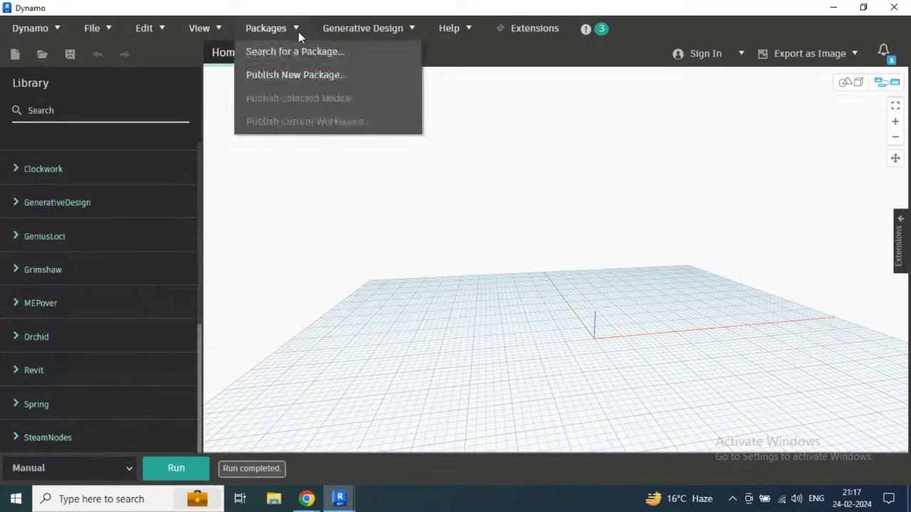
click(294, 51)
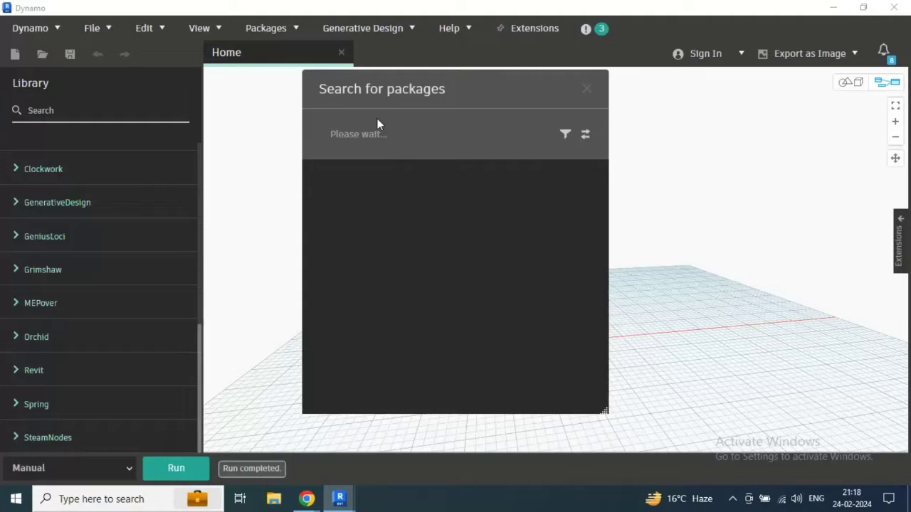
Search packages for 'Generati' and scroll through the matching results
scroll(386, 272, down, 3)
scroll(386, 271, up, 3)
scroll(385, 270, up, 3)
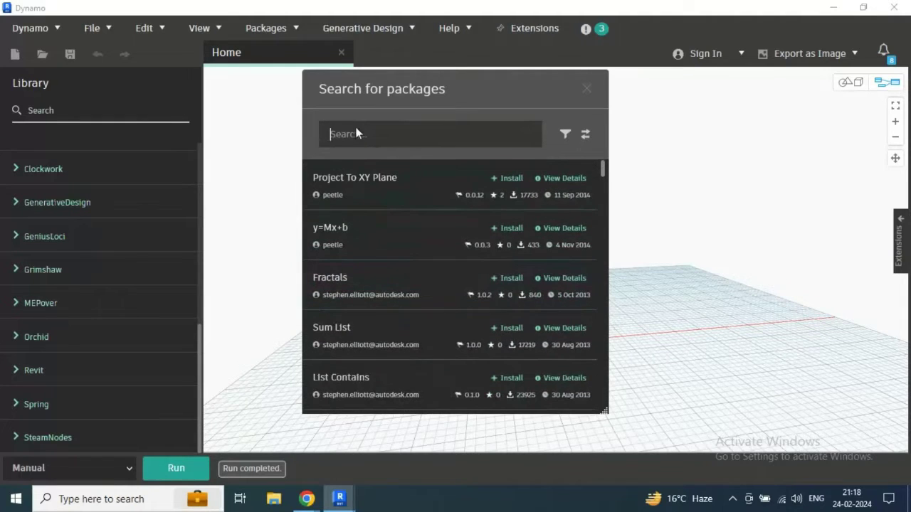
click(354, 133)
text(Gen)
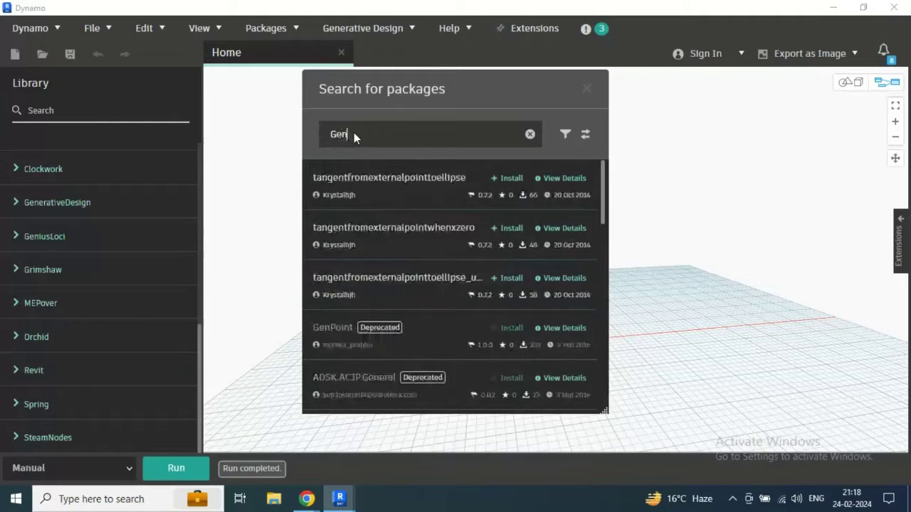
text(a)
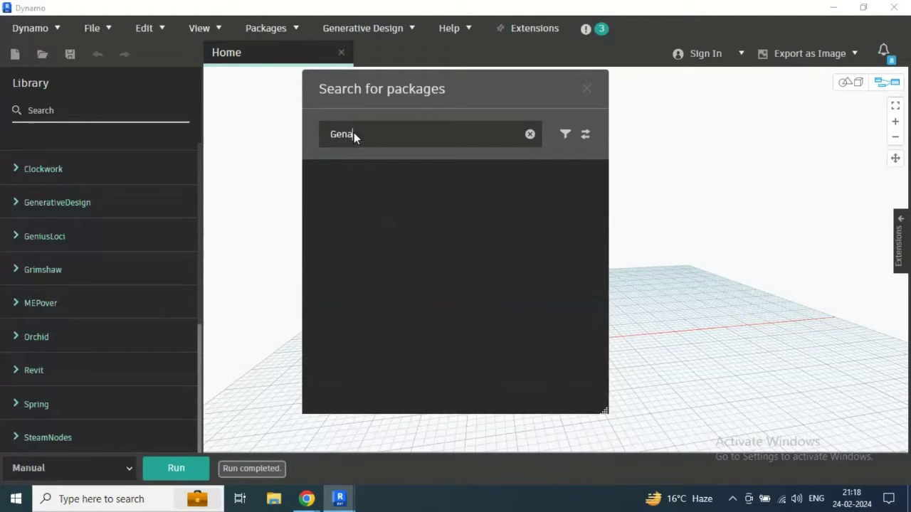
key(BackSpace)
text(e)
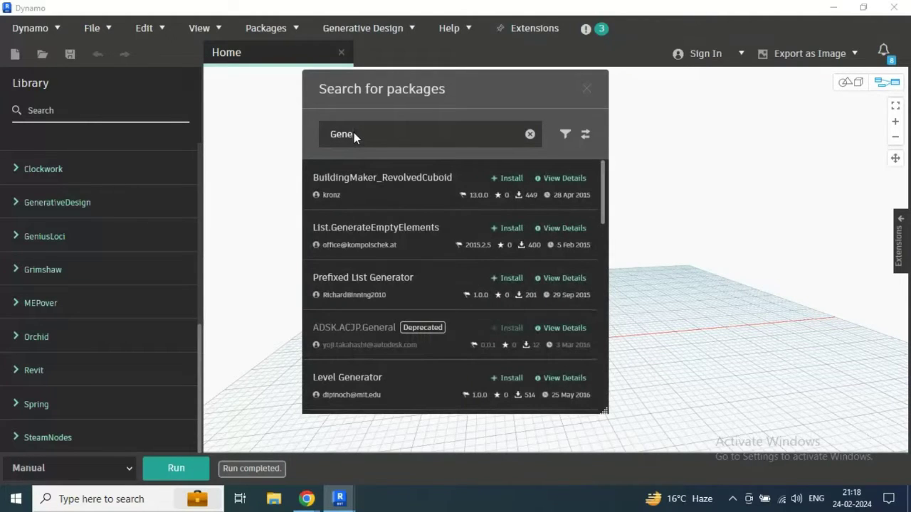
text(rati)
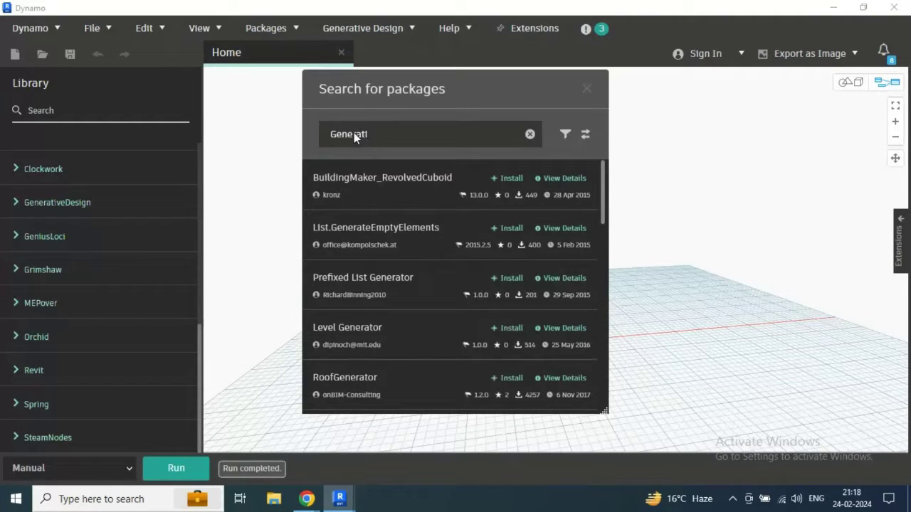
scroll(385, 206, down, 1)
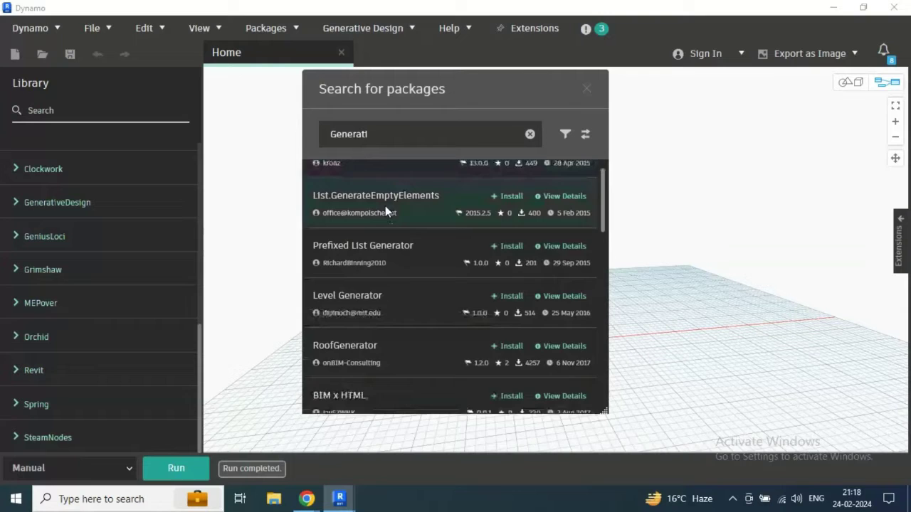
scroll(385, 205, down, 1)
scroll(392, 237, down, 3)
scroll(402, 295, down, 3)
scroll(402, 298, down, 2)
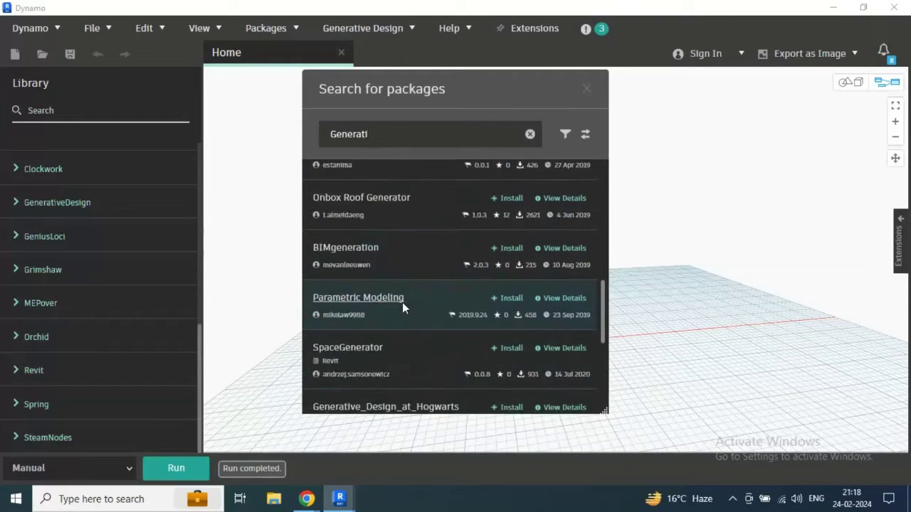
scroll(402, 302, down, 4)
scroll(403, 299, up, 3)
scroll(404, 299, up, 3)
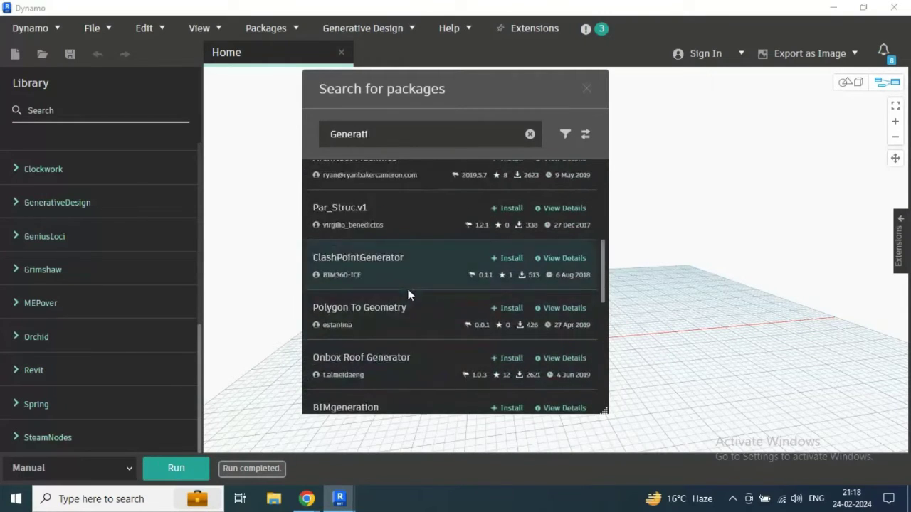
scroll(408, 289, up, 3)
Filter the 'Generati' results to Revit, leaving SpaceGenerator and GenerativeNeighborhoods
click(563, 134)
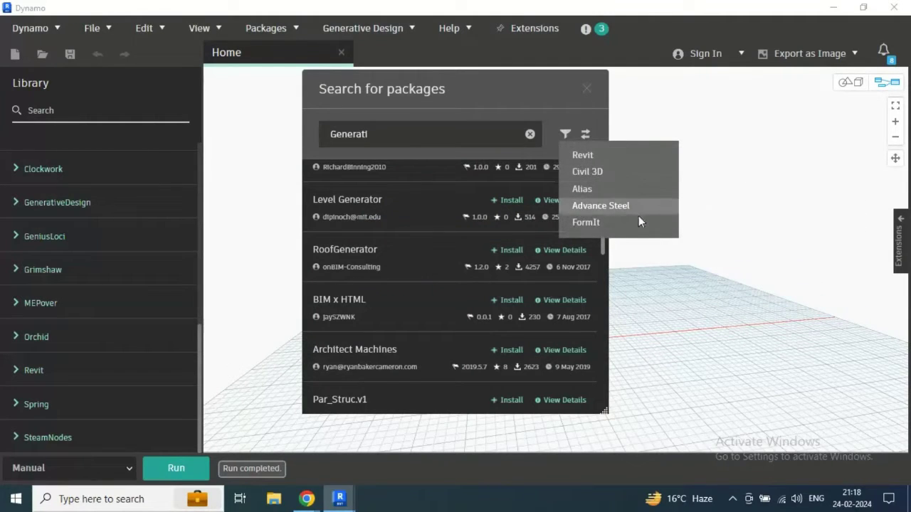
click(566, 153)
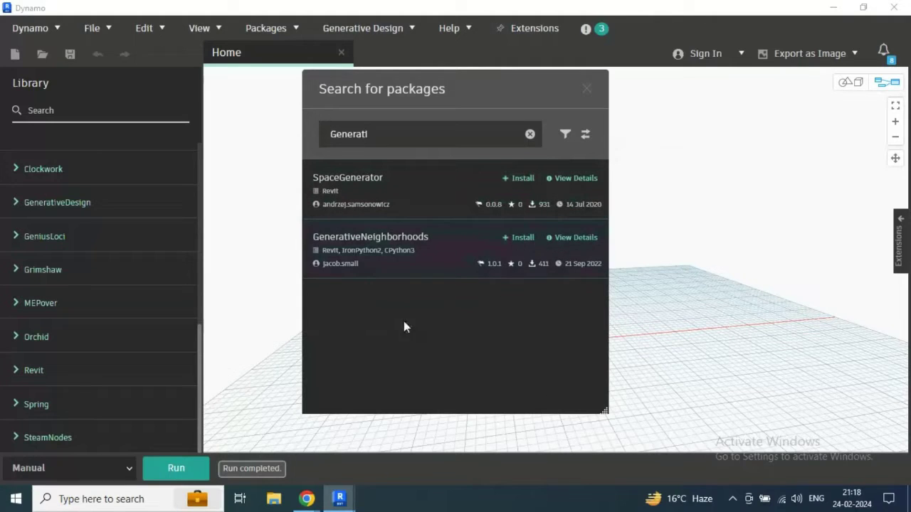
click(565, 135)
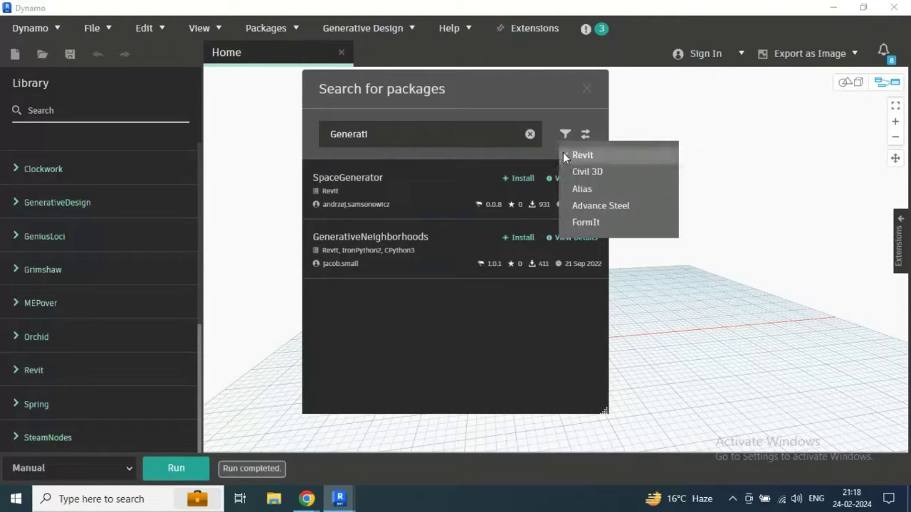
With the Revit filter off, try sorting by downloads, votes and author, then descending
click(573, 152)
click(585, 133)
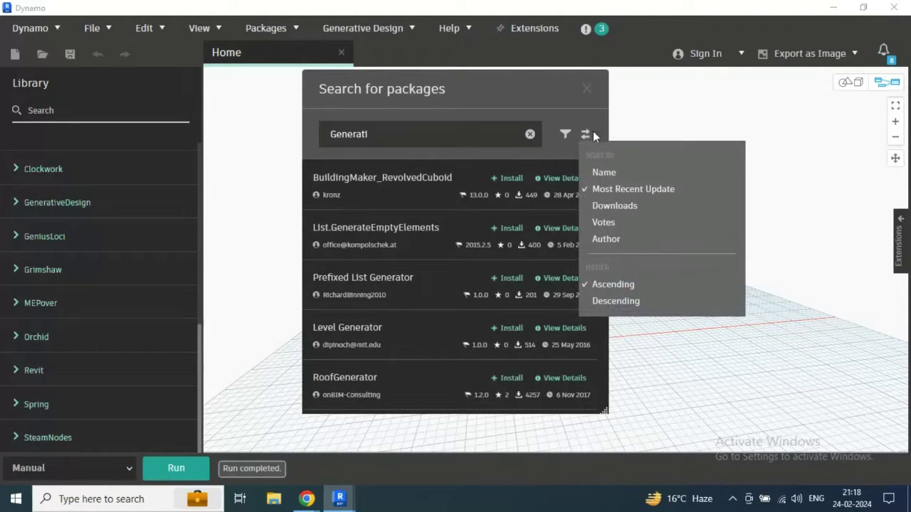
click(596, 207)
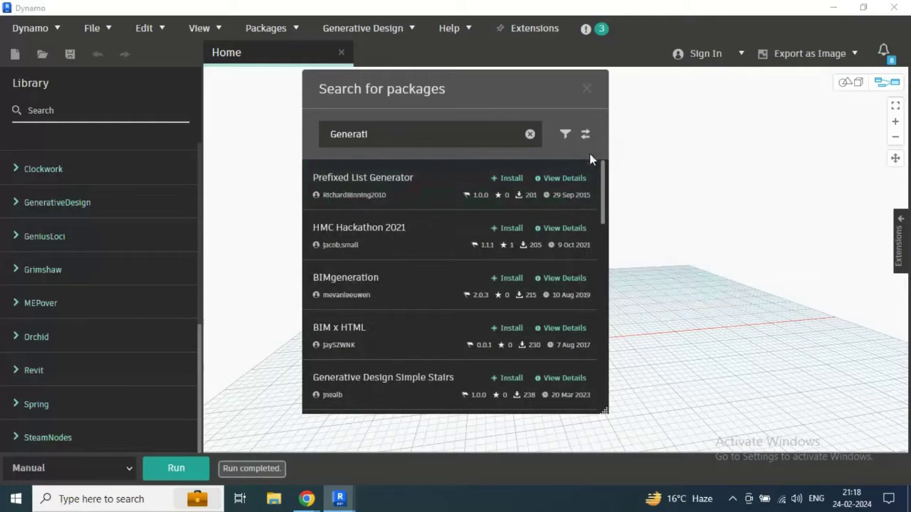
click(585, 134)
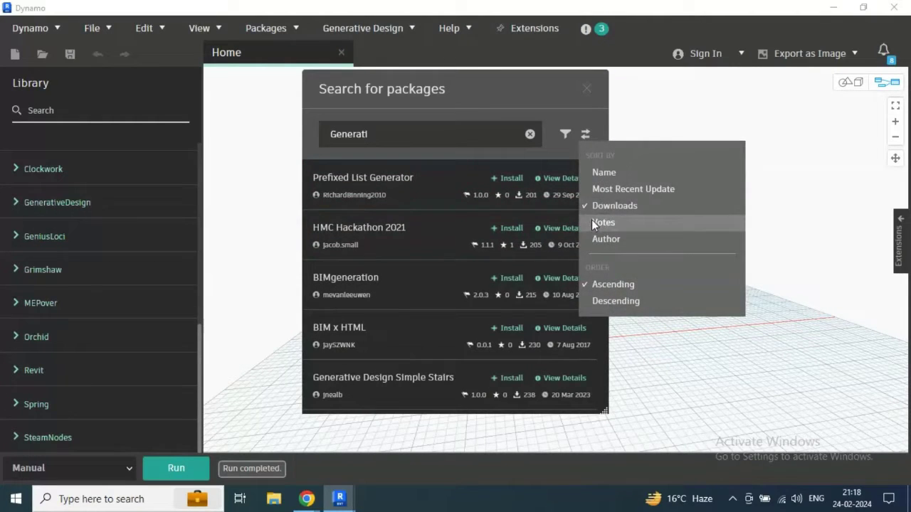
click(591, 219)
click(585, 134)
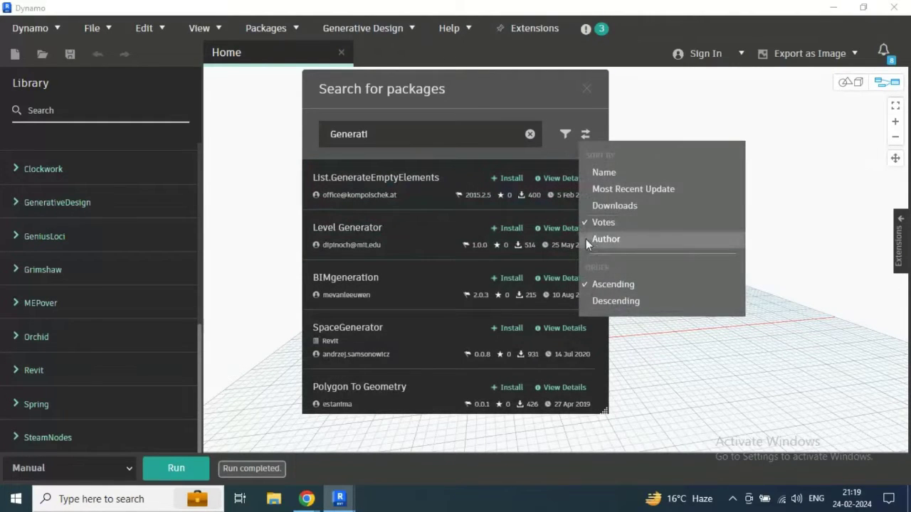
click(586, 239)
click(585, 134)
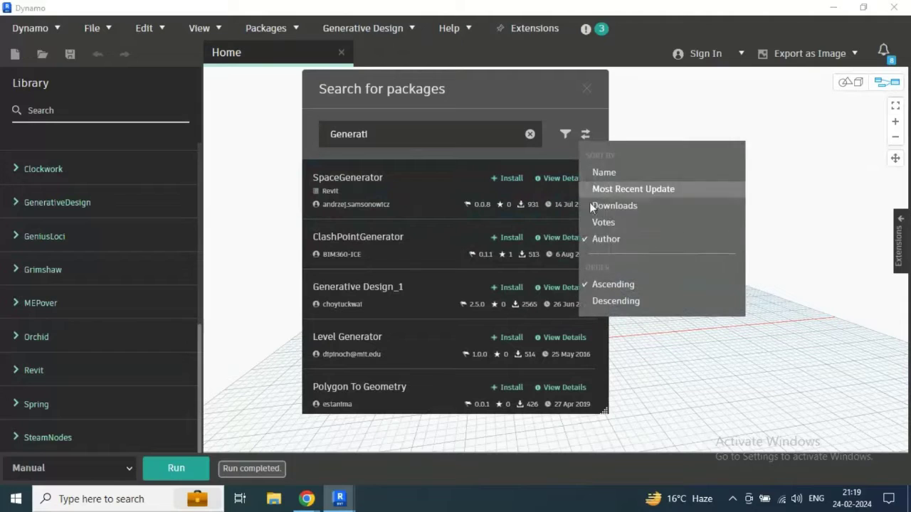
click(587, 303)
Sort the results by most recent update and reapply the Revit filter
click(585, 134)
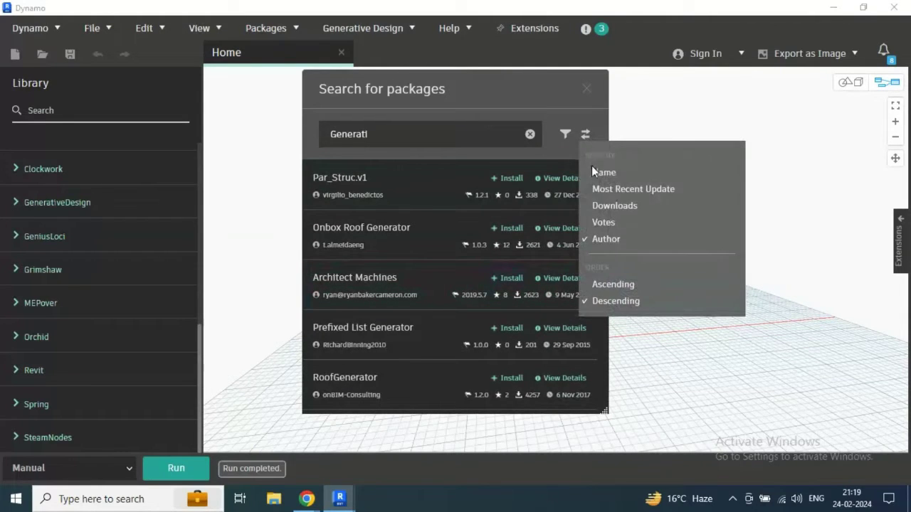
click(587, 188)
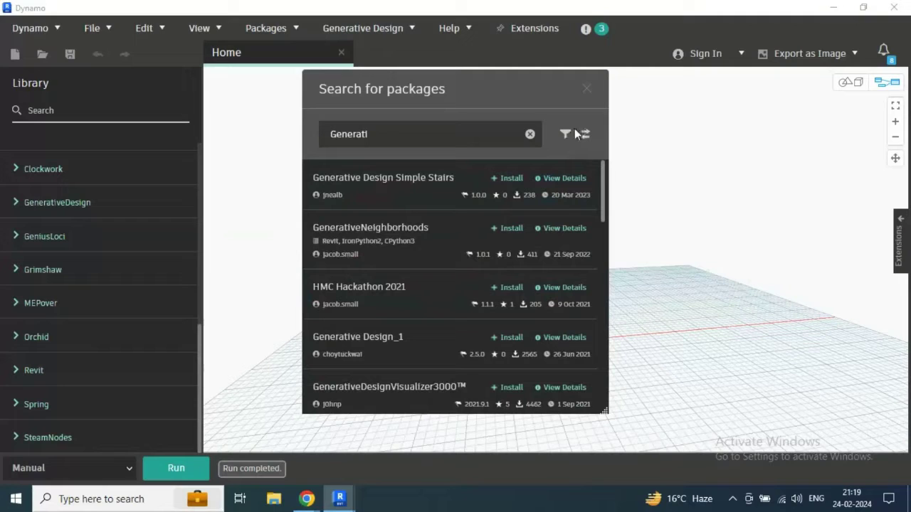
click(565, 134)
click(630, 157)
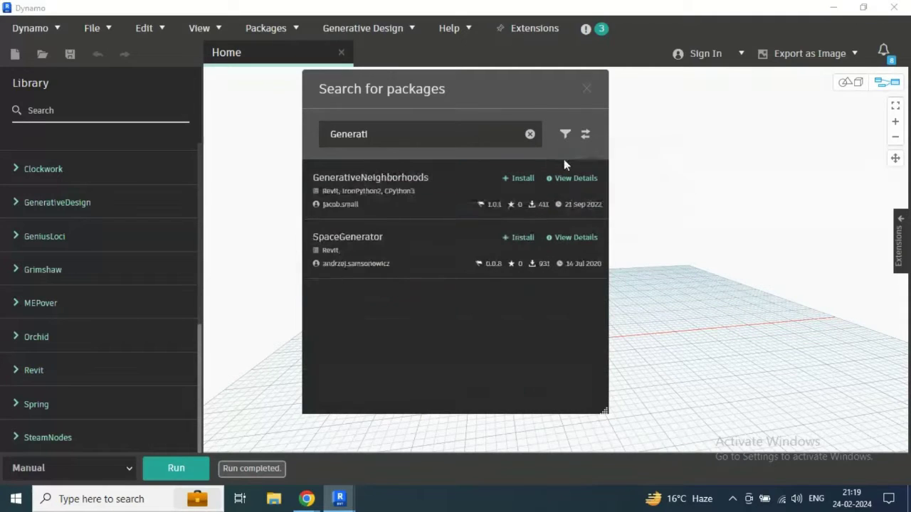
Move the search window aside and read the widened GenerativeNeighborhoods package details
drag(364, 95, 196, 70)
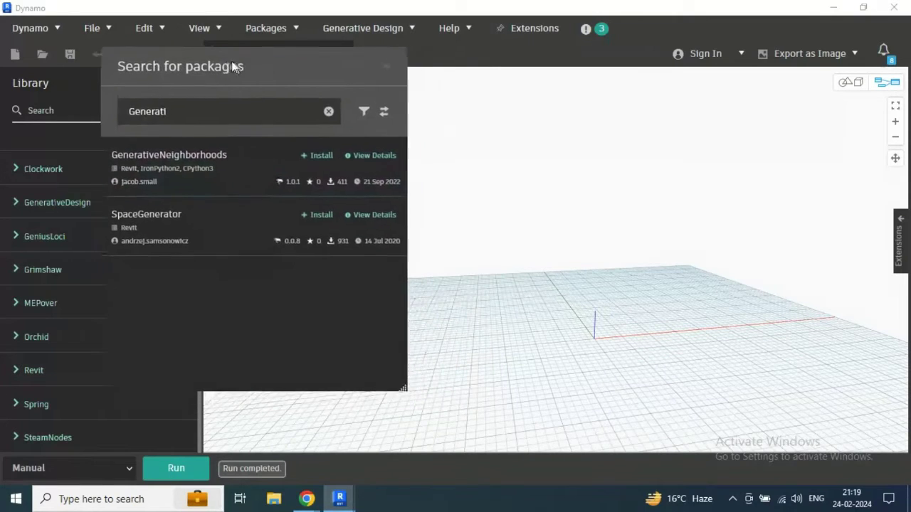
click(341, 158)
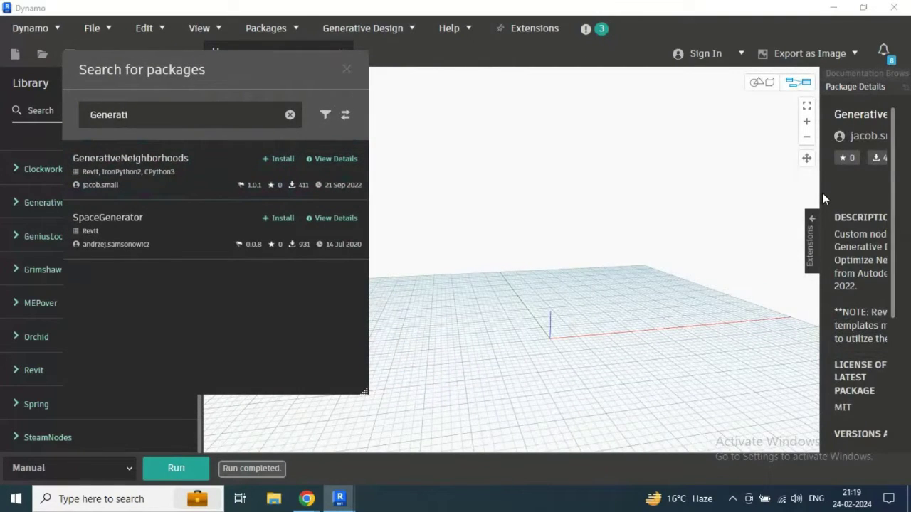
drag(821, 199, 449, 193)
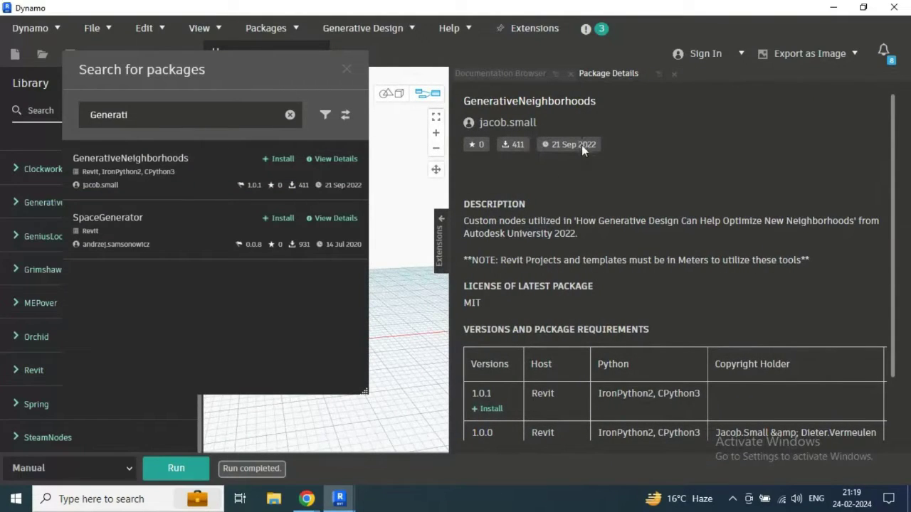
scroll(581, 144, down, 1)
scroll(541, 150, down, 1)
scroll(498, 154, down, 1)
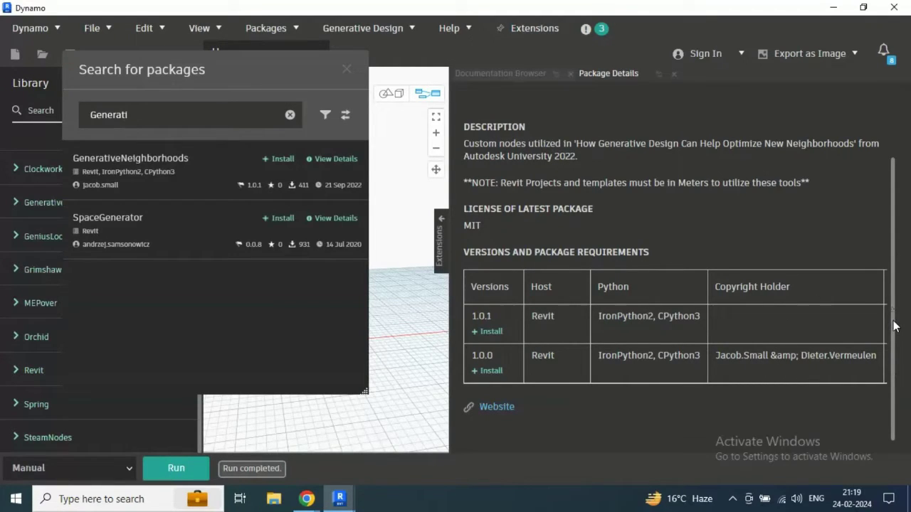
Browse SpaceGenerator's details: MIT license and versions 0.0.1 through 0.0.8
click(333, 218)
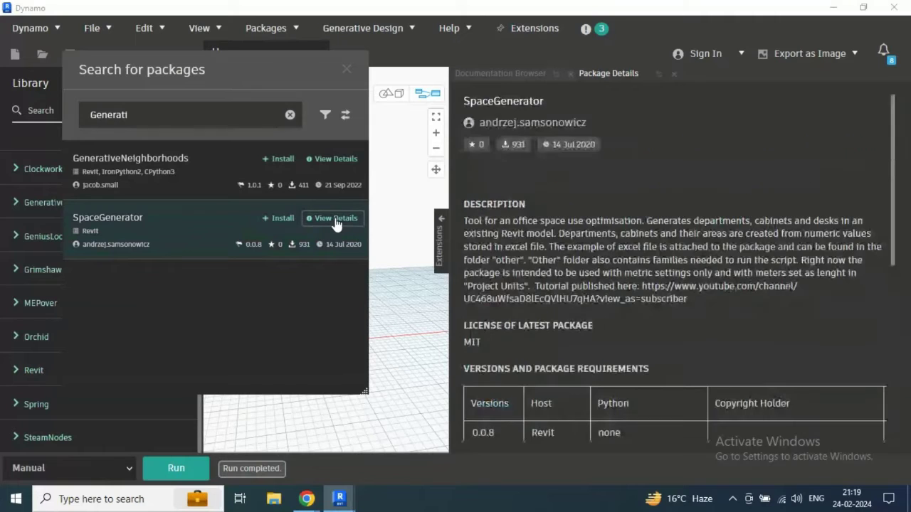
scroll(548, 235, down, 2)
scroll(548, 232, down, 2)
scroll(549, 234, down, 2)
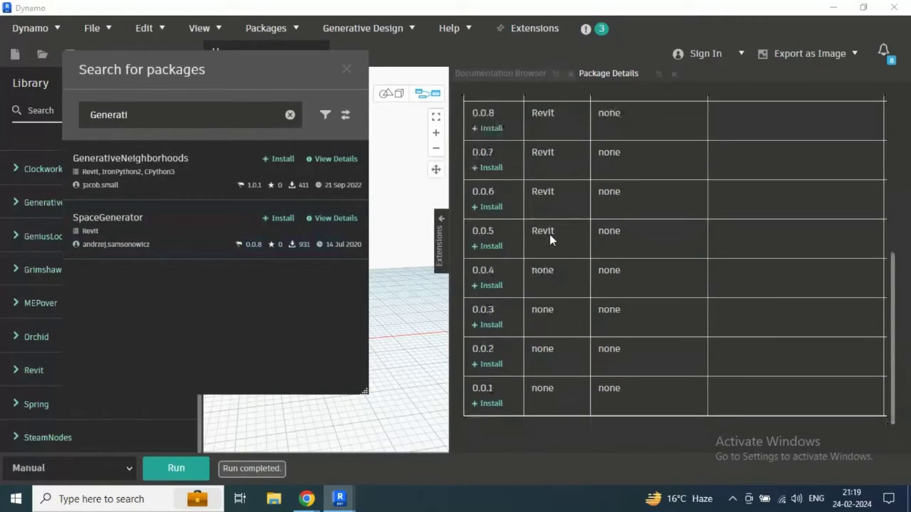
scroll(508, 202, up, 2)
scroll(508, 202, up, 2)
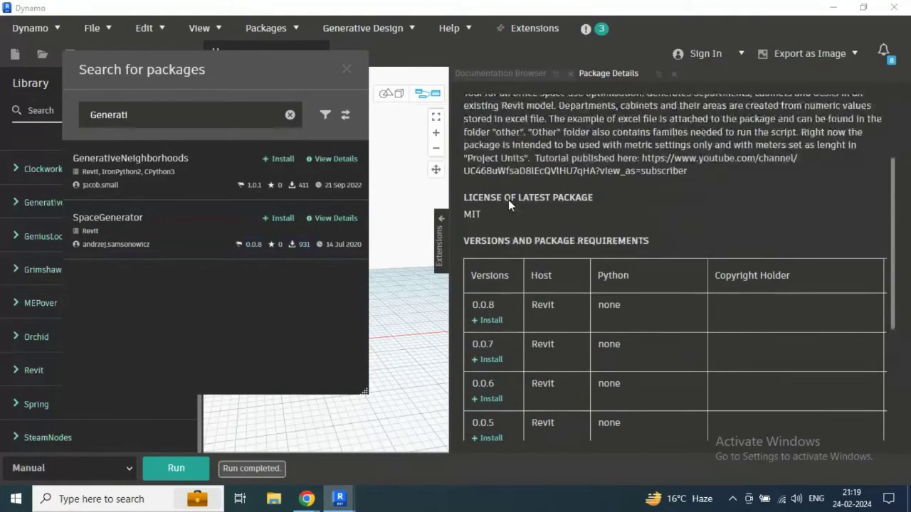
scroll(508, 202, up, 1)
scroll(508, 202, down, 1)
scroll(508, 200, down, 3)
scroll(592, 191, down, 2)
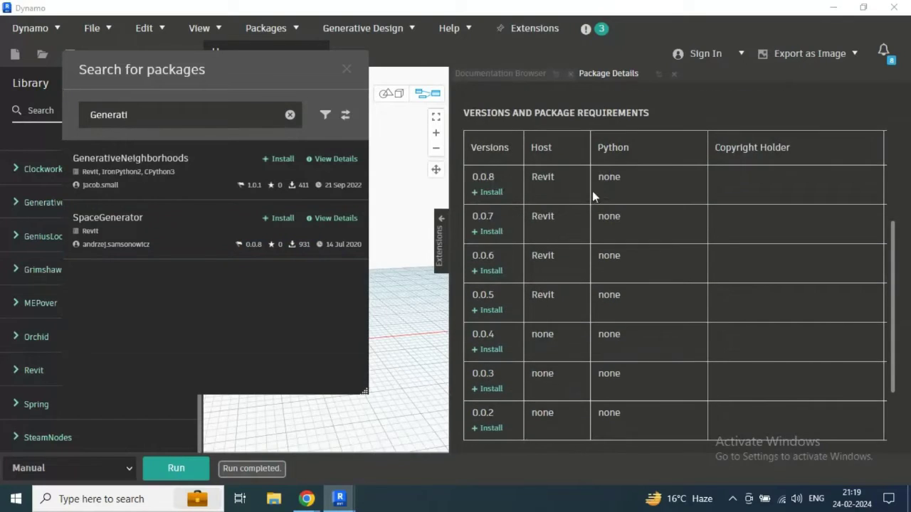
Review the GenerativeNeighborhoods package details and its versions list
click(332, 158)
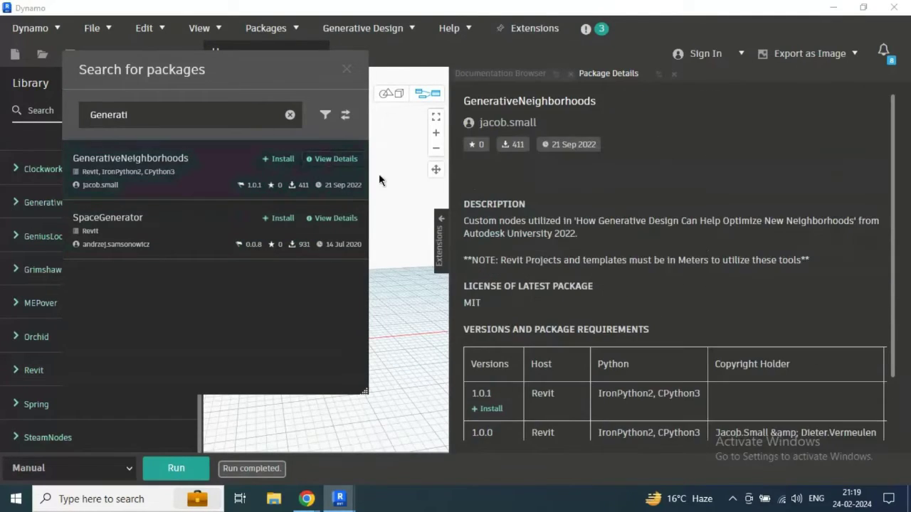
scroll(660, 313, down, 1)
scroll(659, 313, down, 1)
scroll(659, 317, up, 1)
scroll(637, 317, up, 1)
scroll(643, 381, down, 1)
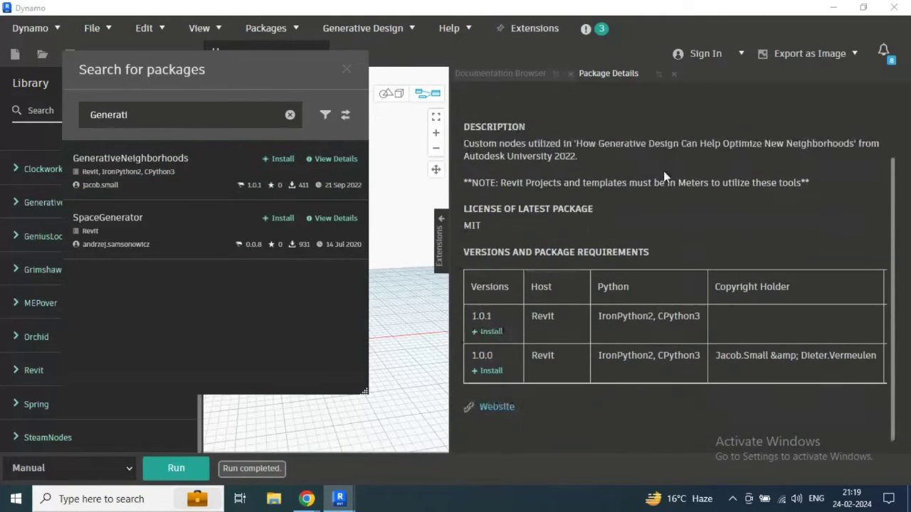
Install GenerativeNeighborhoods 1.0.1, confirming both dialogs including the environment warning
click(674, 74)
click(331, 160)
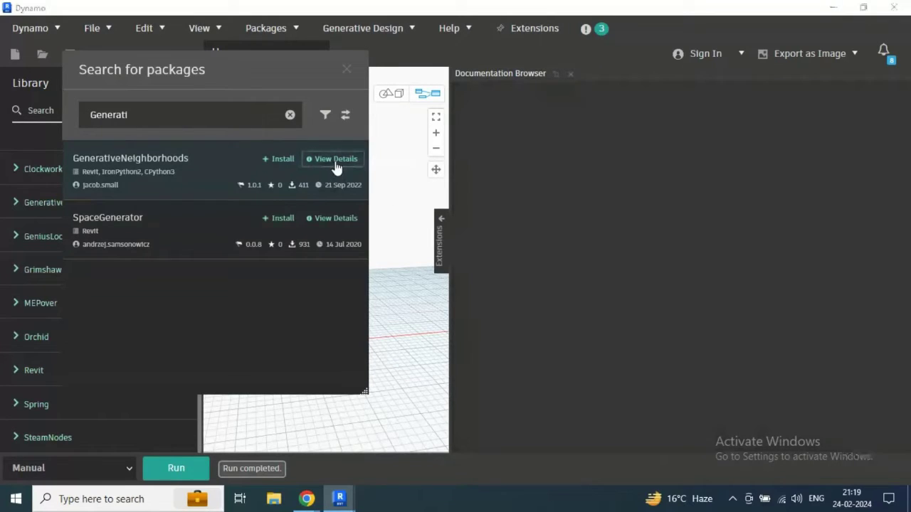
scroll(574, 345, down, 1)
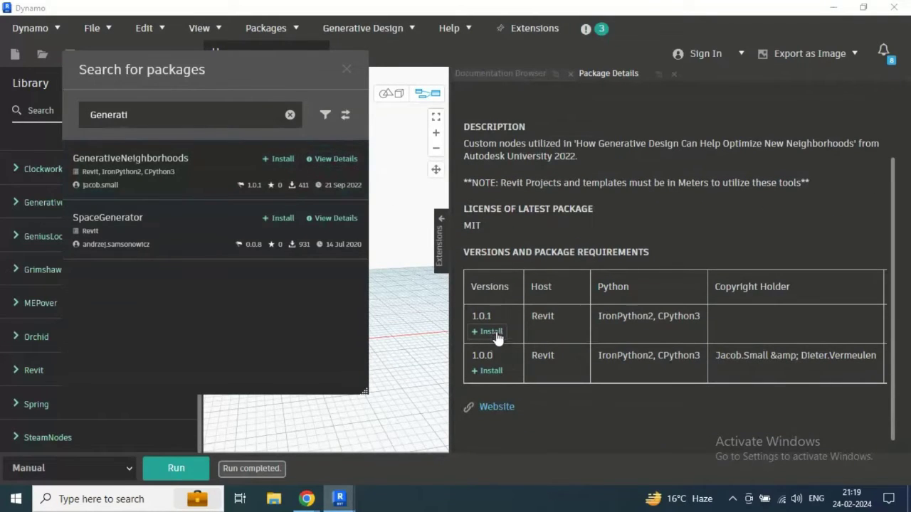
click(491, 332)
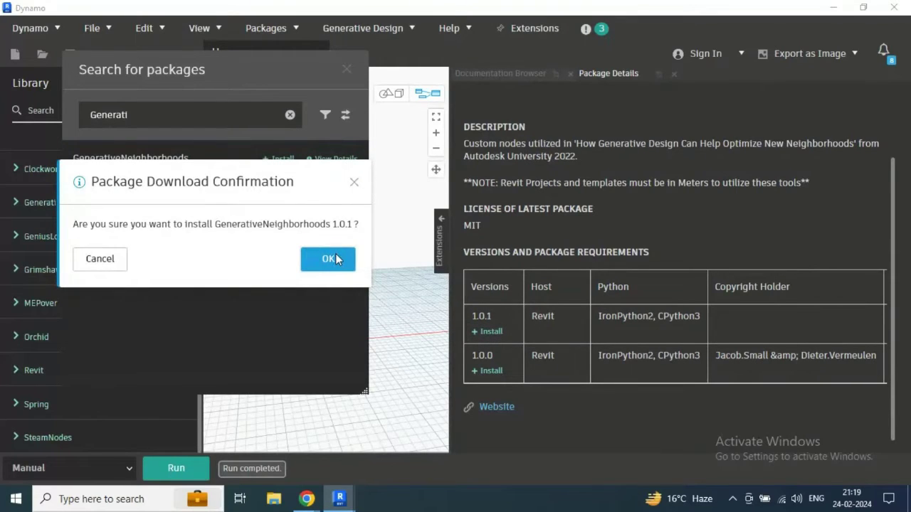
click(335, 255)
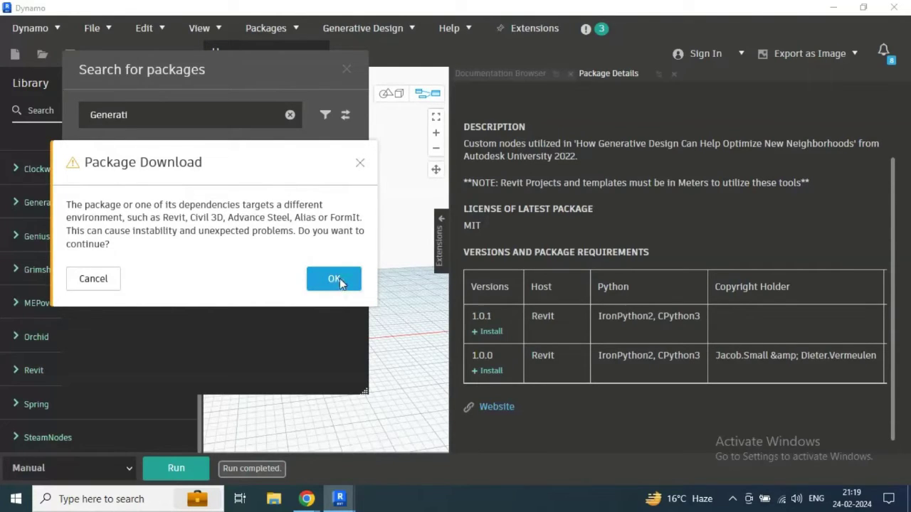
click(340, 279)
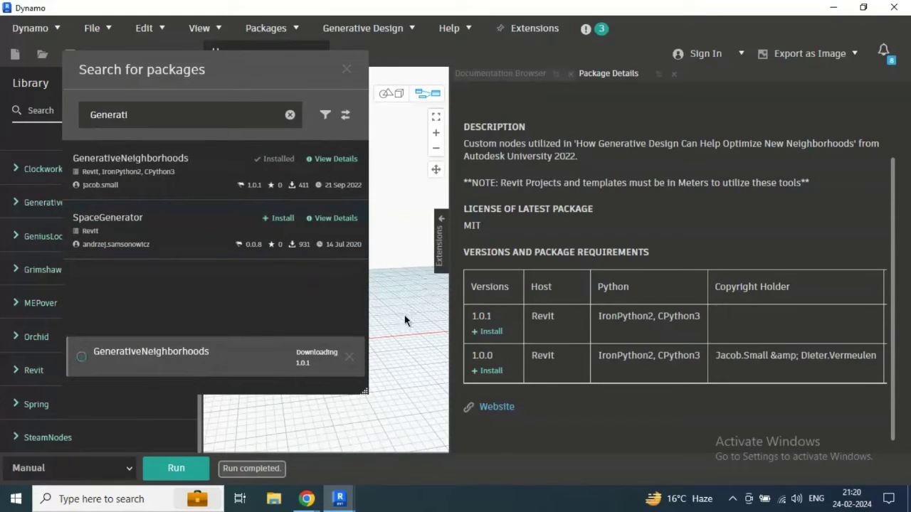
Close the Package Details and Documentation panels while GenerativeNeighborhoods 1.0.1 finishes installing
mouse_move(278, 69)
mouse_down()
mouse_move(513, 110)
mouse_move(347, 136)
mouse_up()
click(660, 73)
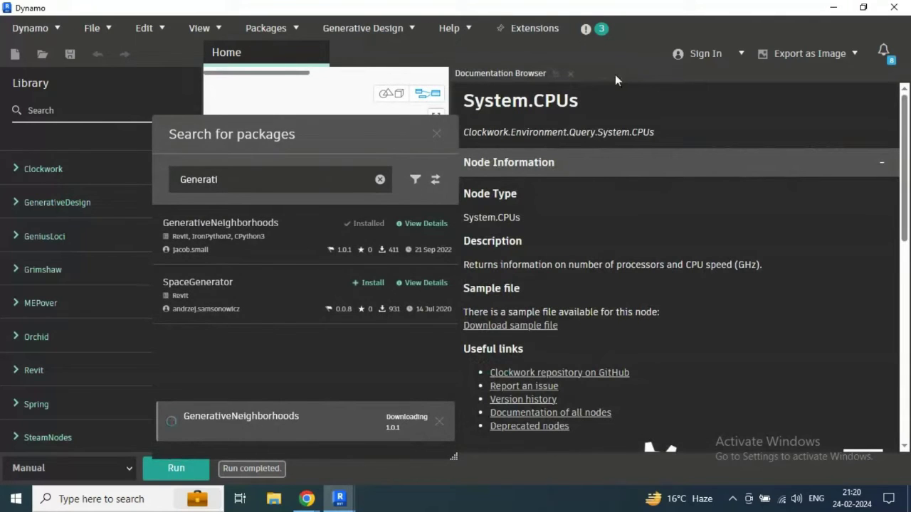
click(568, 73)
drag(431, 130, 640, 72)
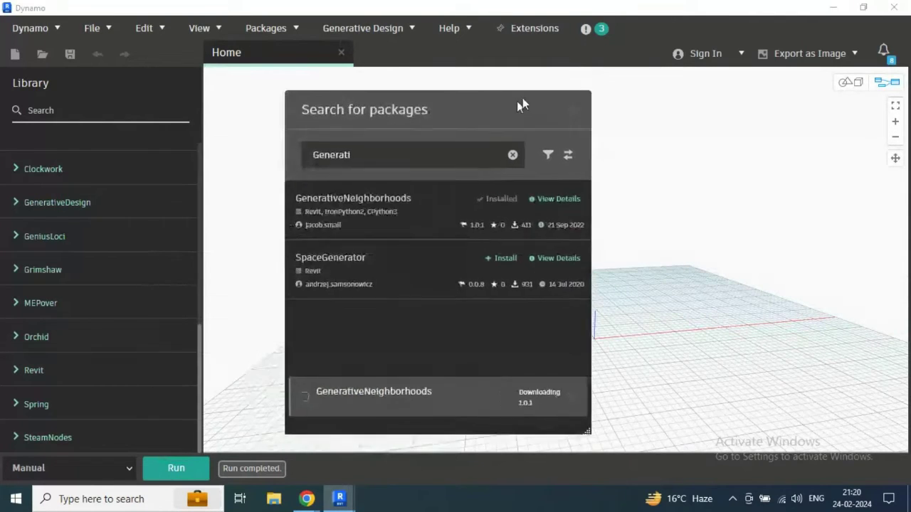
scroll(78, 284, up, 3)
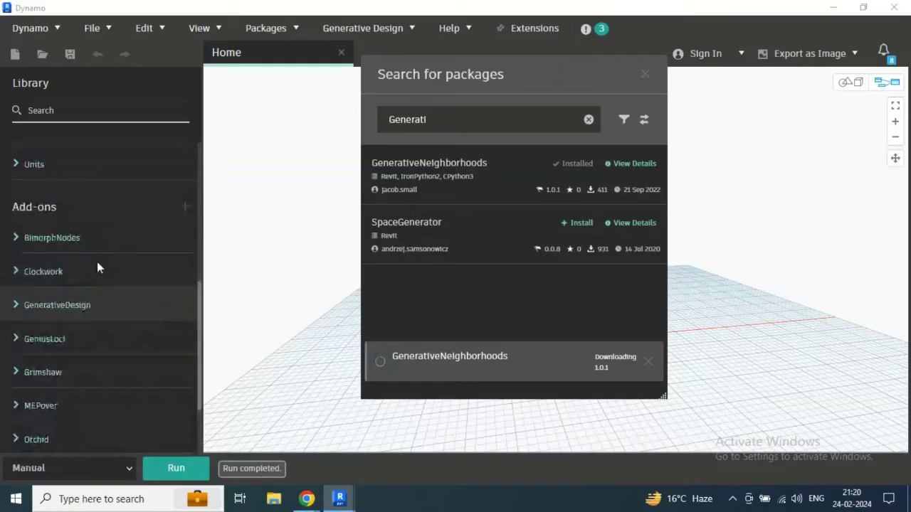
scroll(101, 356, down, 1)
scroll(41, 238, down, 1)
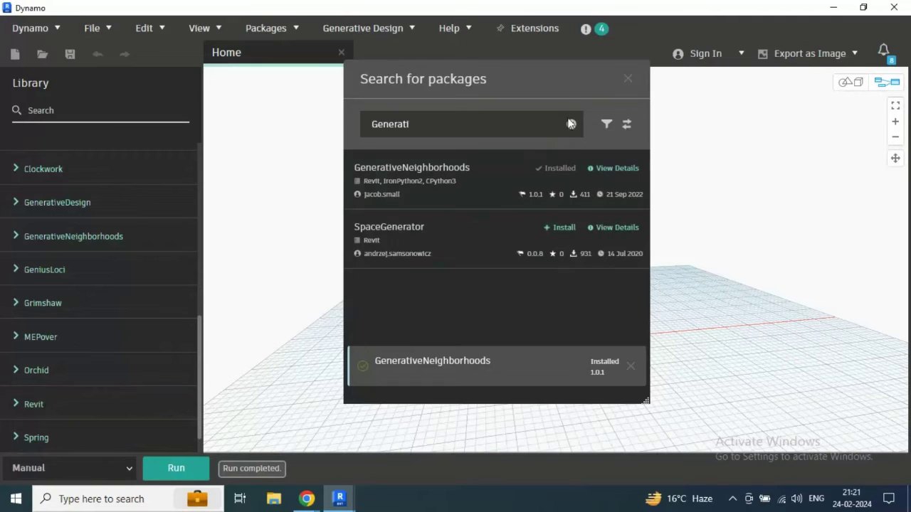
Open Preferences > Package Manager and find GenerativeNeighborhoods 1.0.1 listed as loaded
click(630, 83)
click(32, 28)
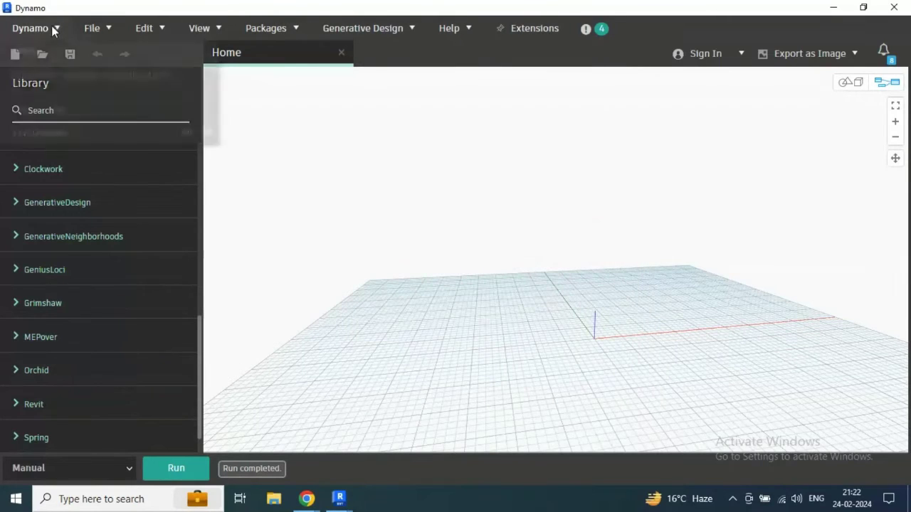
click(55, 111)
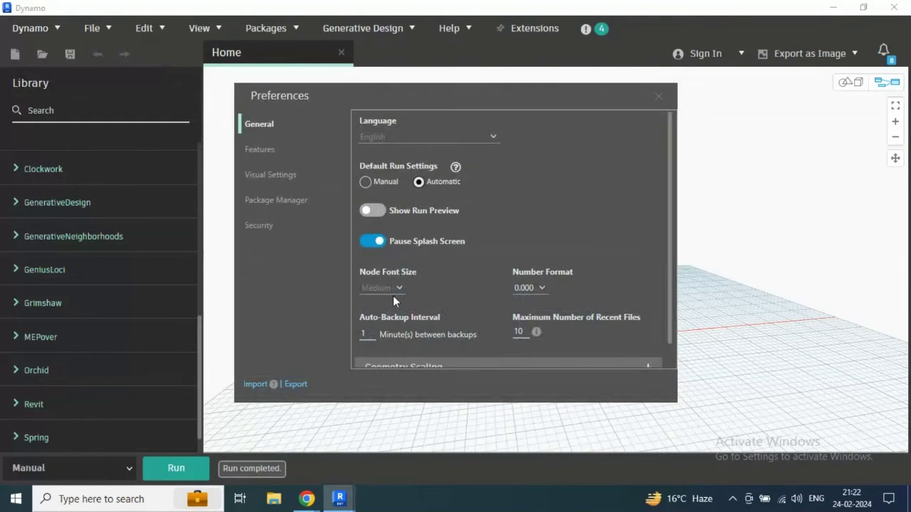
click(276, 201)
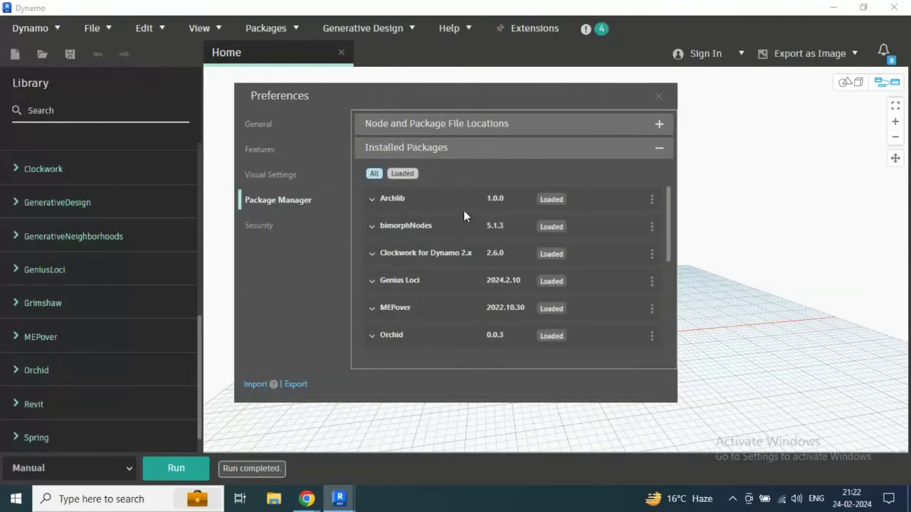
scroll(463, 210, down, 1)
scroll(463, 217, down, 3)
scroll(462, 238, down, 1)
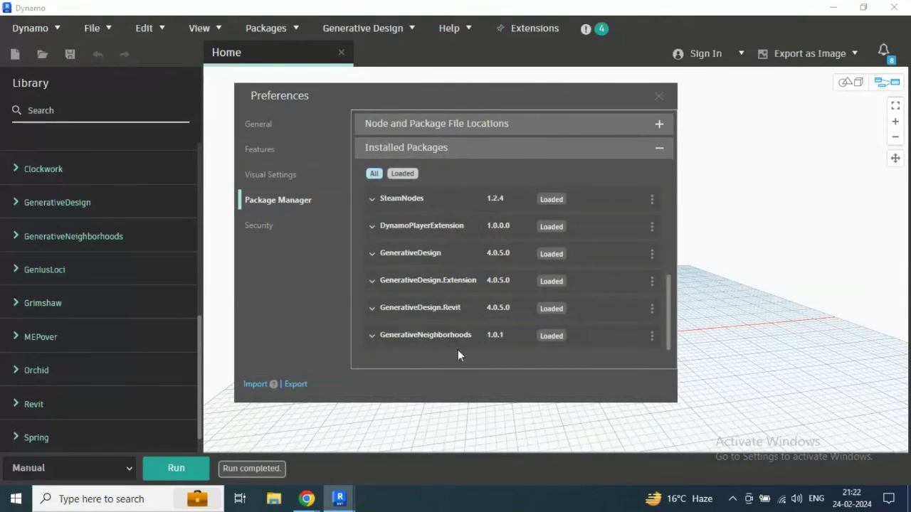
Show the package's root directory, view the Revit 2.17 packages folder, then minimize Explorer
click(652, 335)
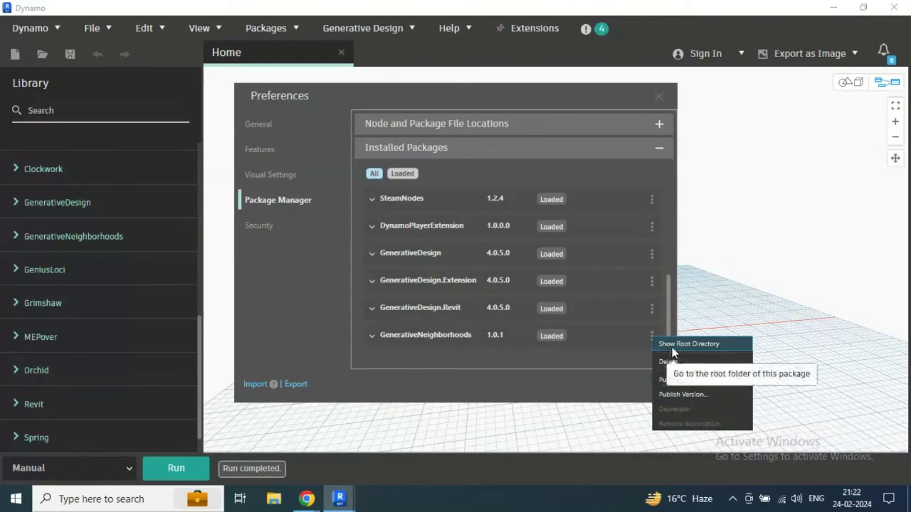
click(695, 349)
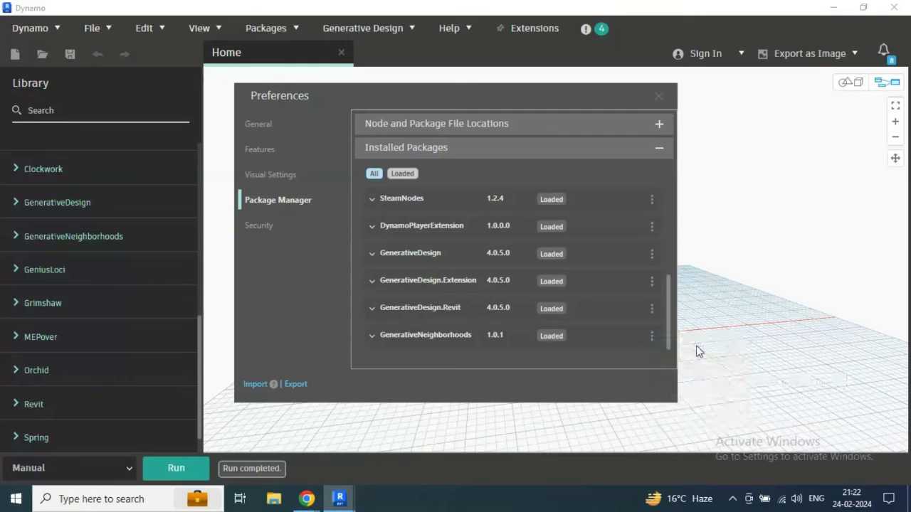
click(385, 42)
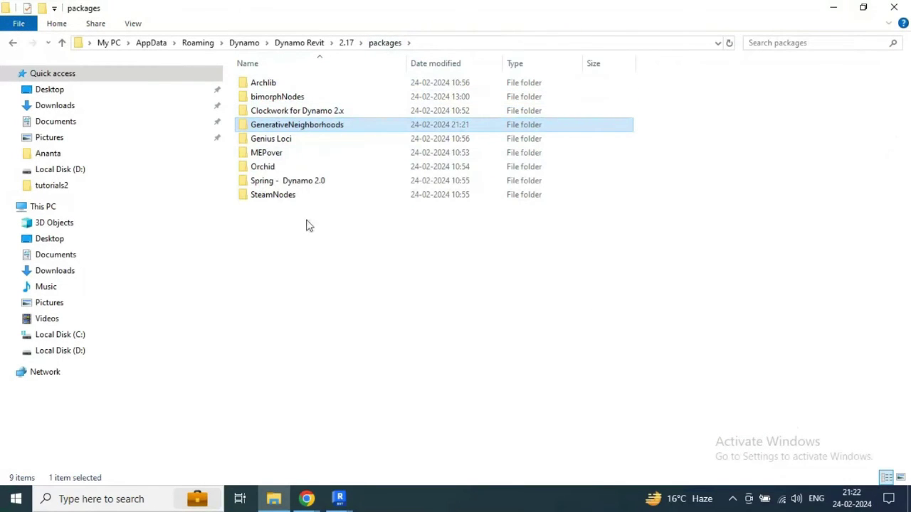
click(833, 9)
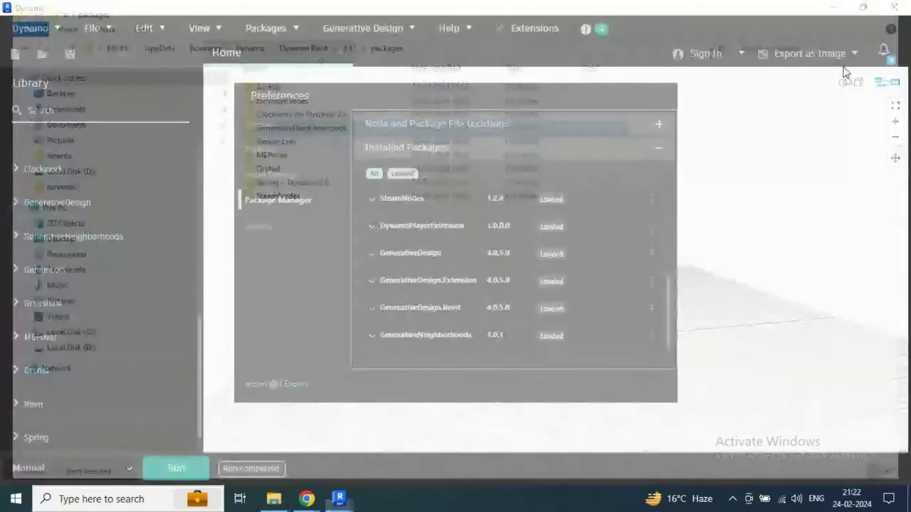
Delete GenerativeNeighborhoods from its ⋮ menu and confirm with Yes
click(653, 336)
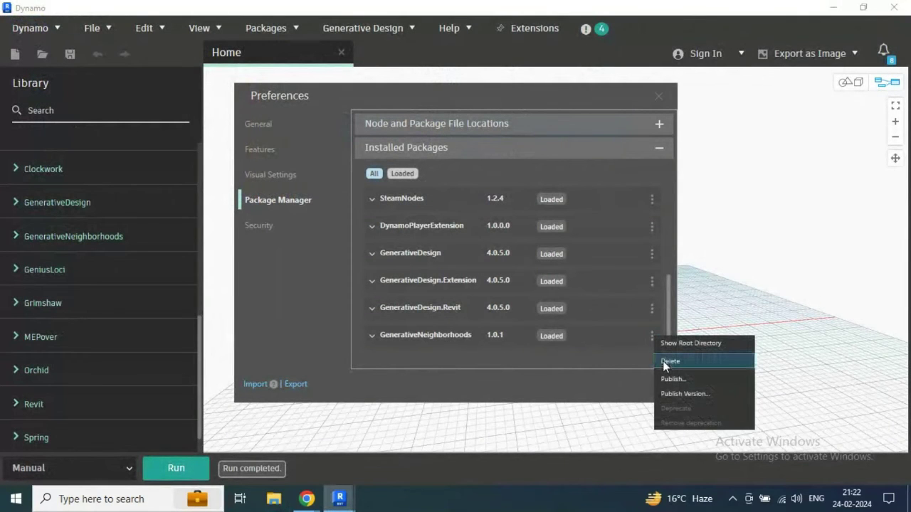
click(664, 362)
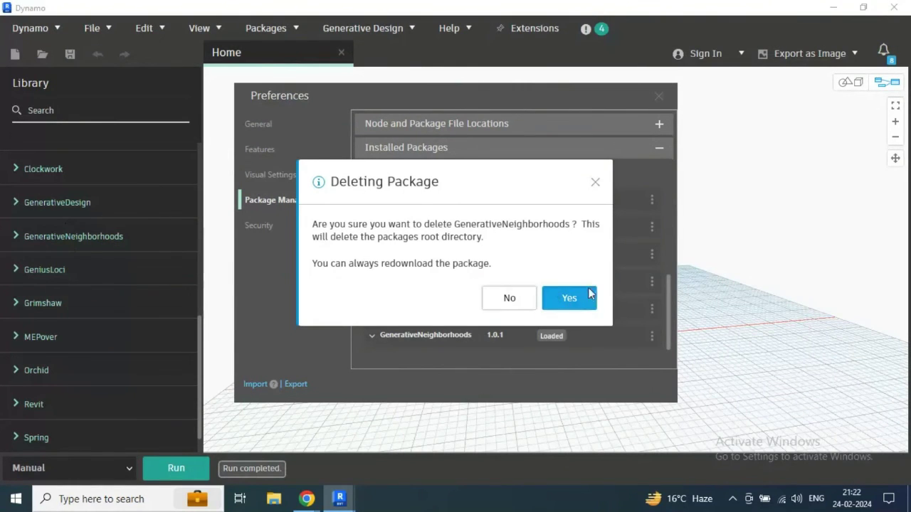
click(576, 298)
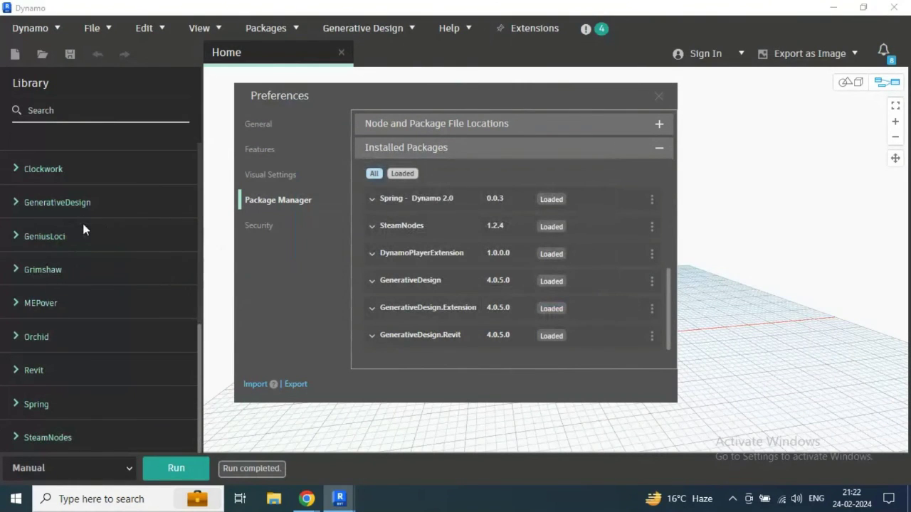
Close the Preferences dialog to return to the empty Home workspace
click(655, 102)
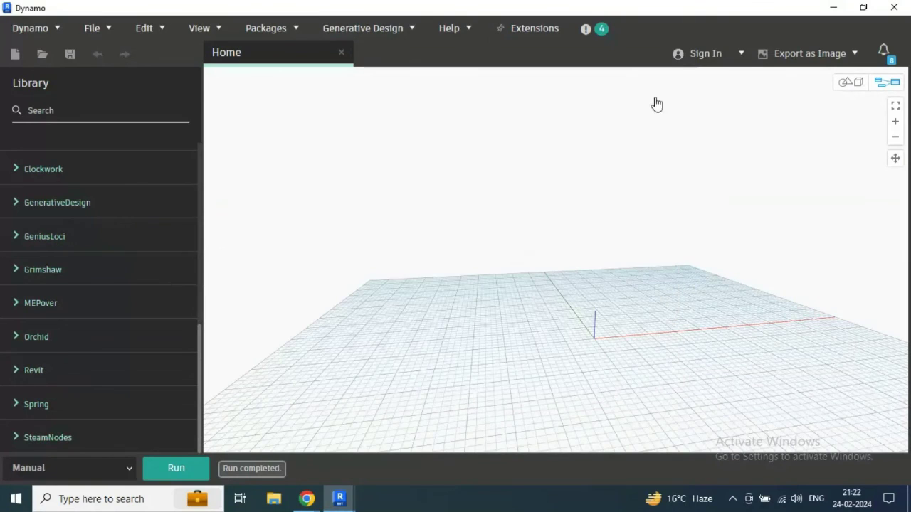